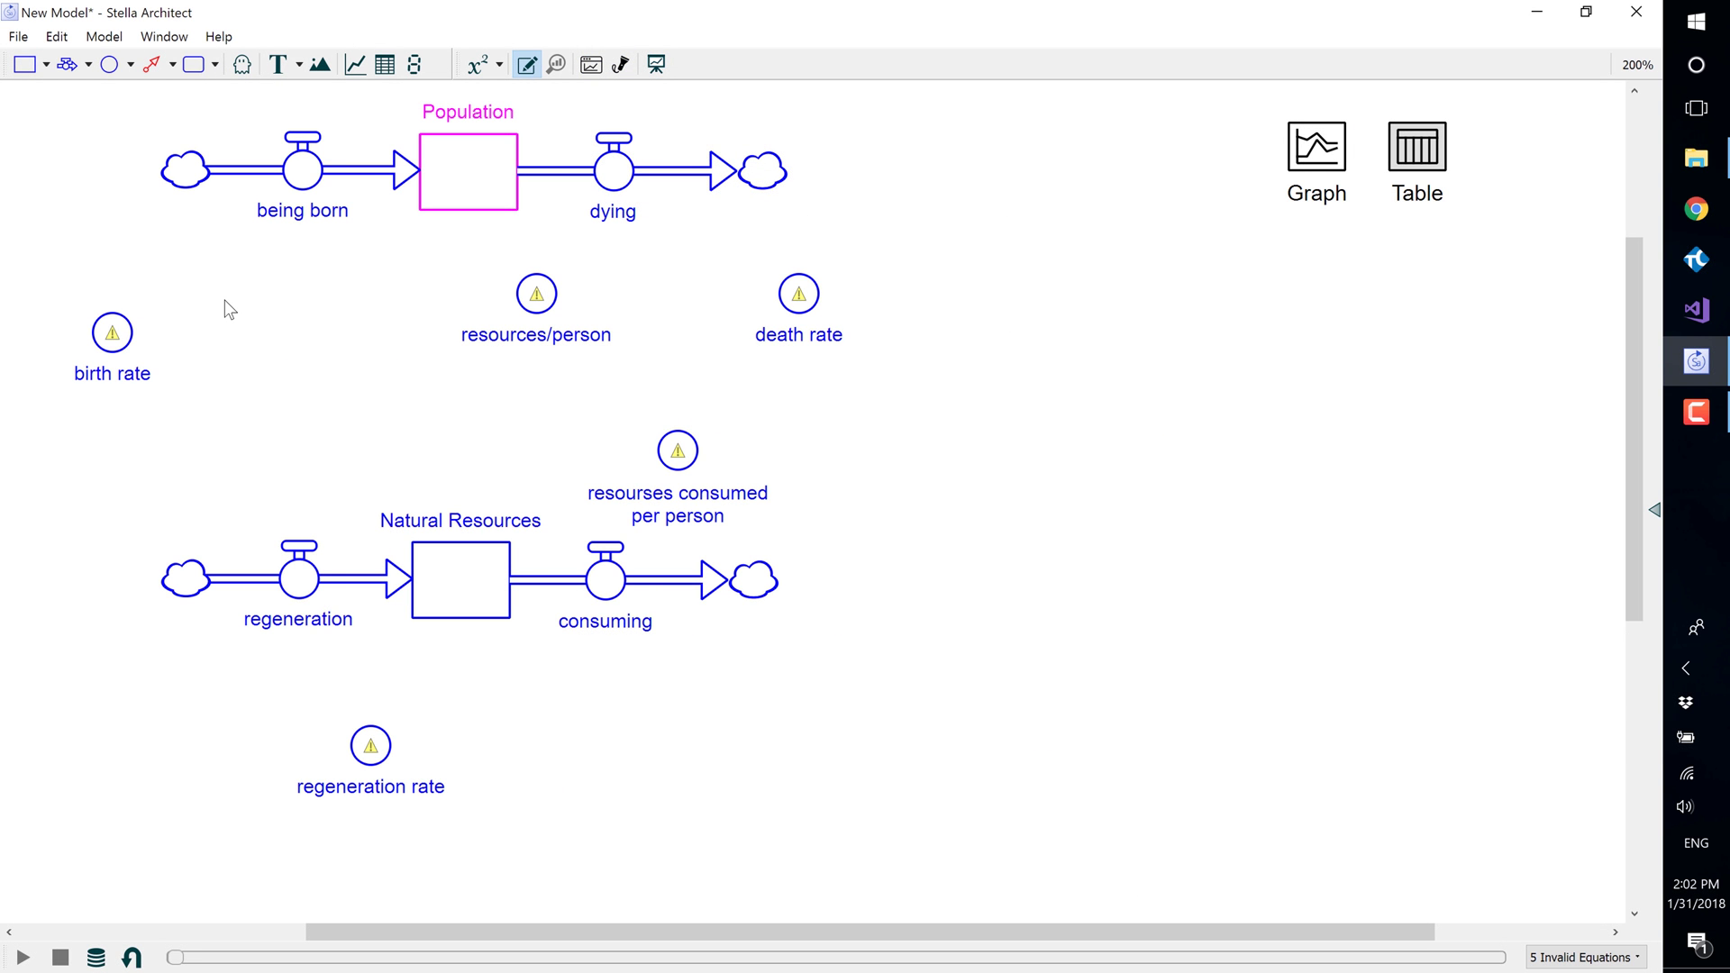
Step: Draw a connector from the birth rate converter to the being born flow valve
click(154, 66)
mouse_move(110, 333)
mouse_down()
mouse_move(128, 280)
mouse_move(298, 180)
mouse_up()
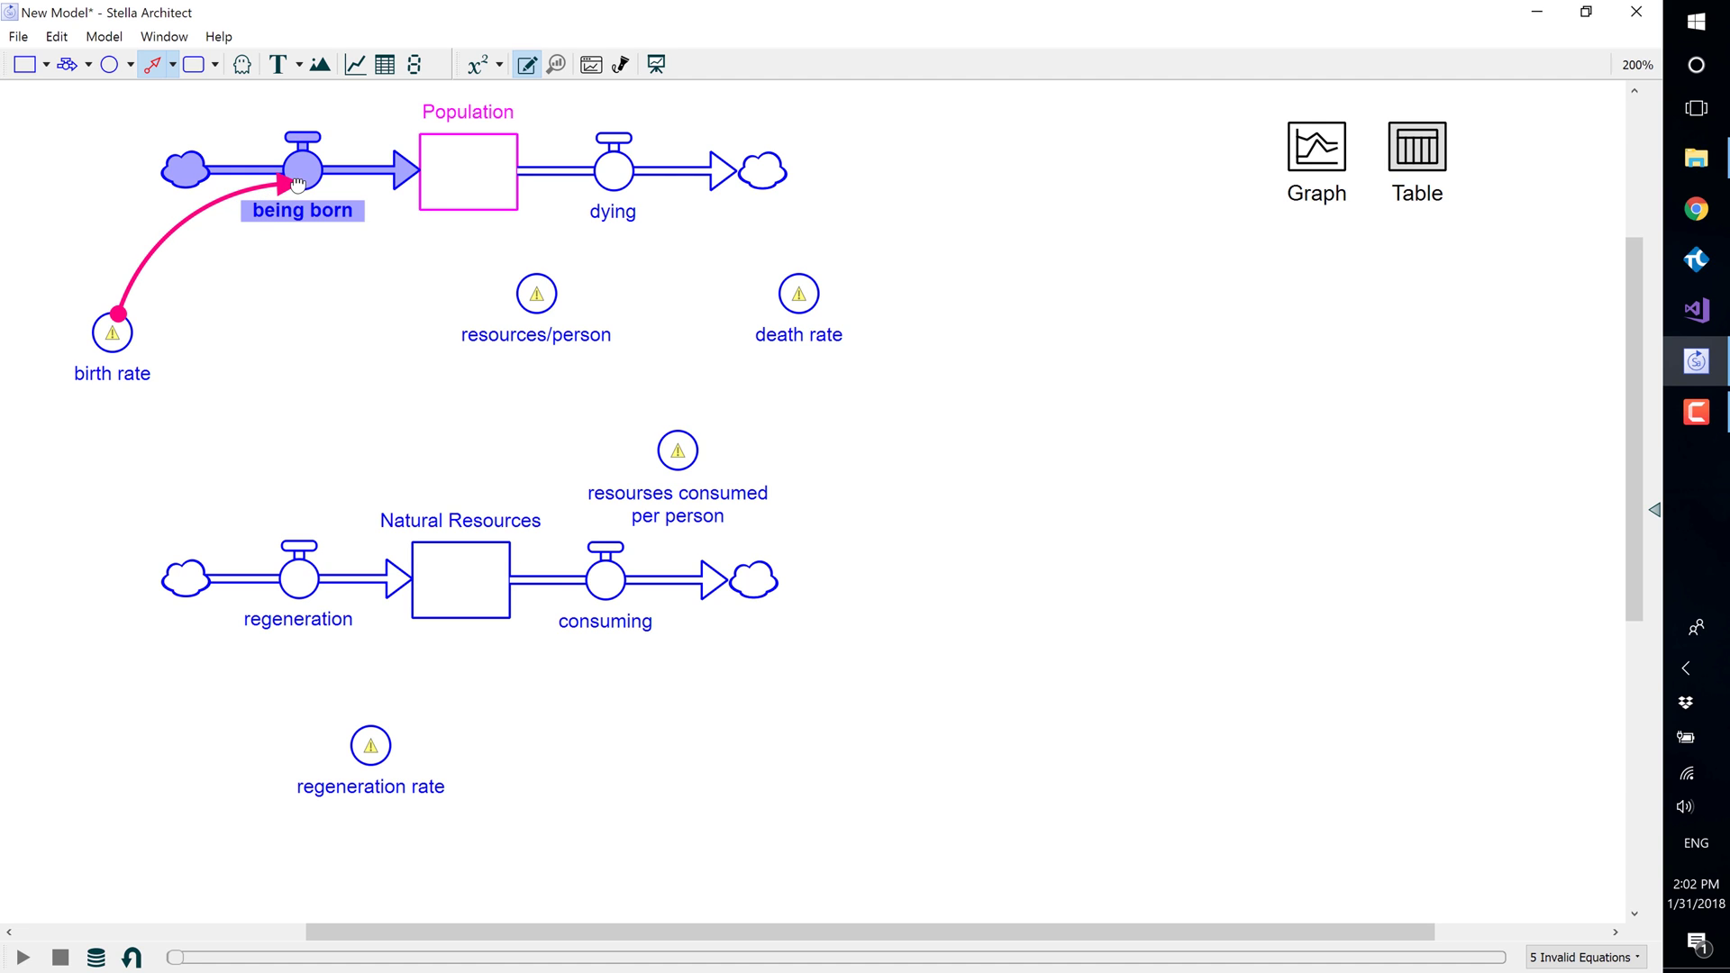
drag(297, 182, 297, 174)
drag(298, 173, 298, 174)
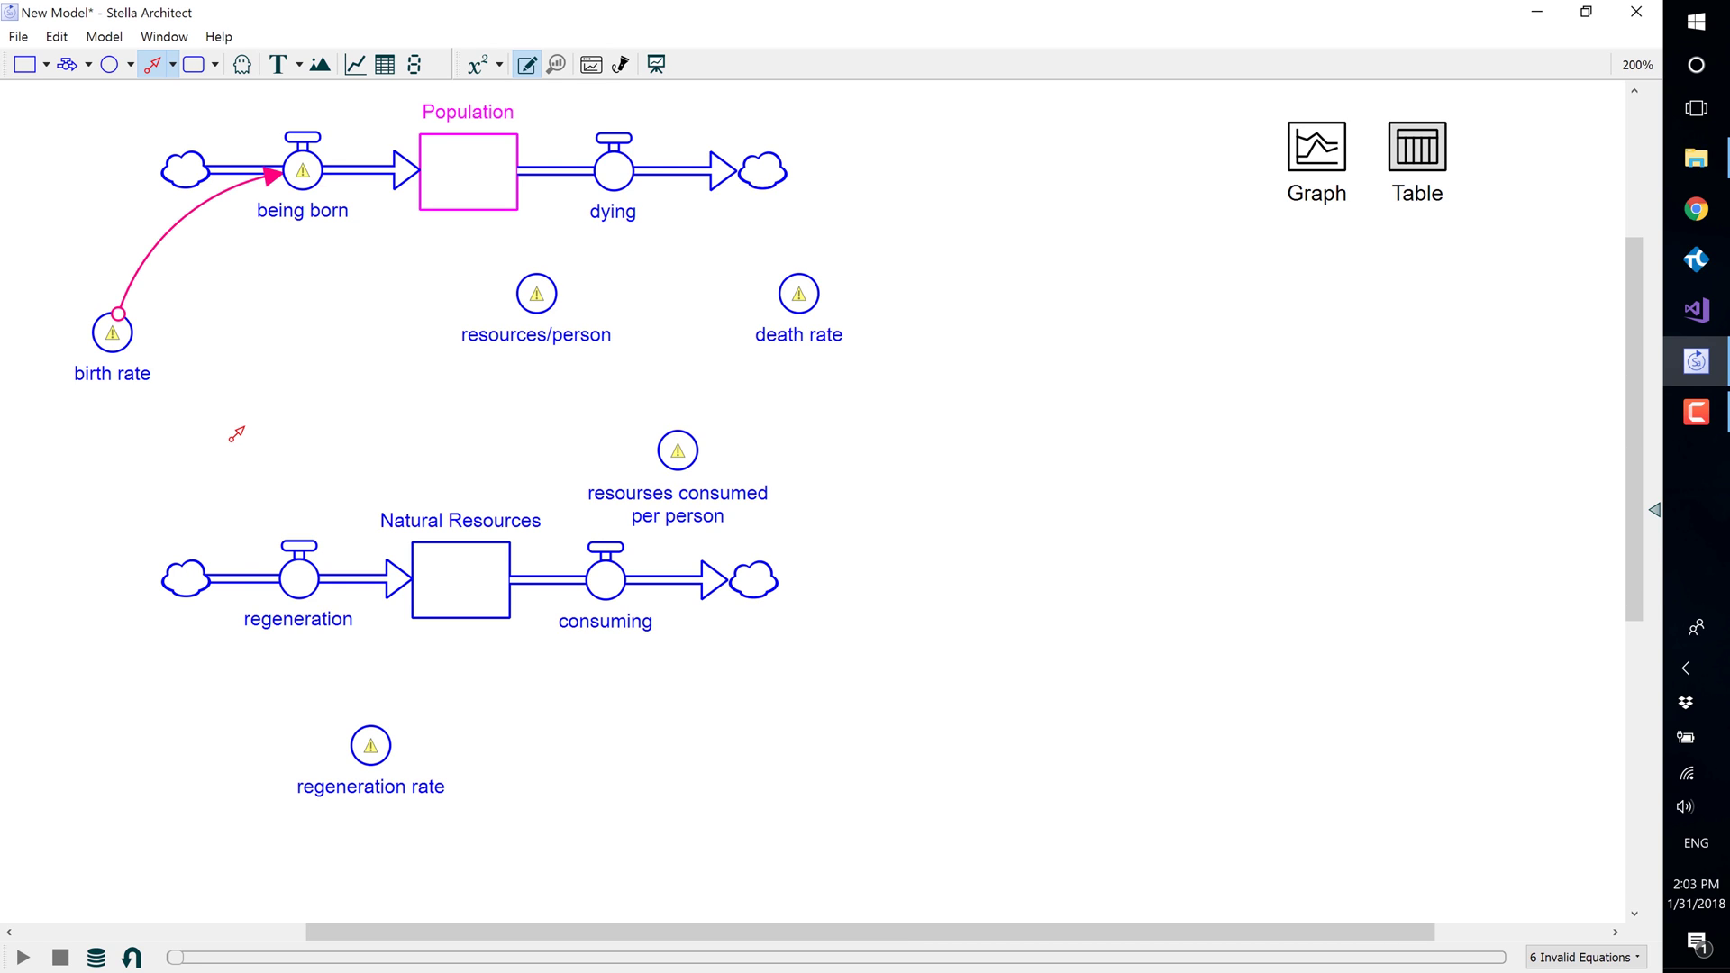
Step: Connect Population to being born, dying and resources/person, and death rate to dying
drag(422, 189, 305, 170)
drag(517, 202, 612, 173)
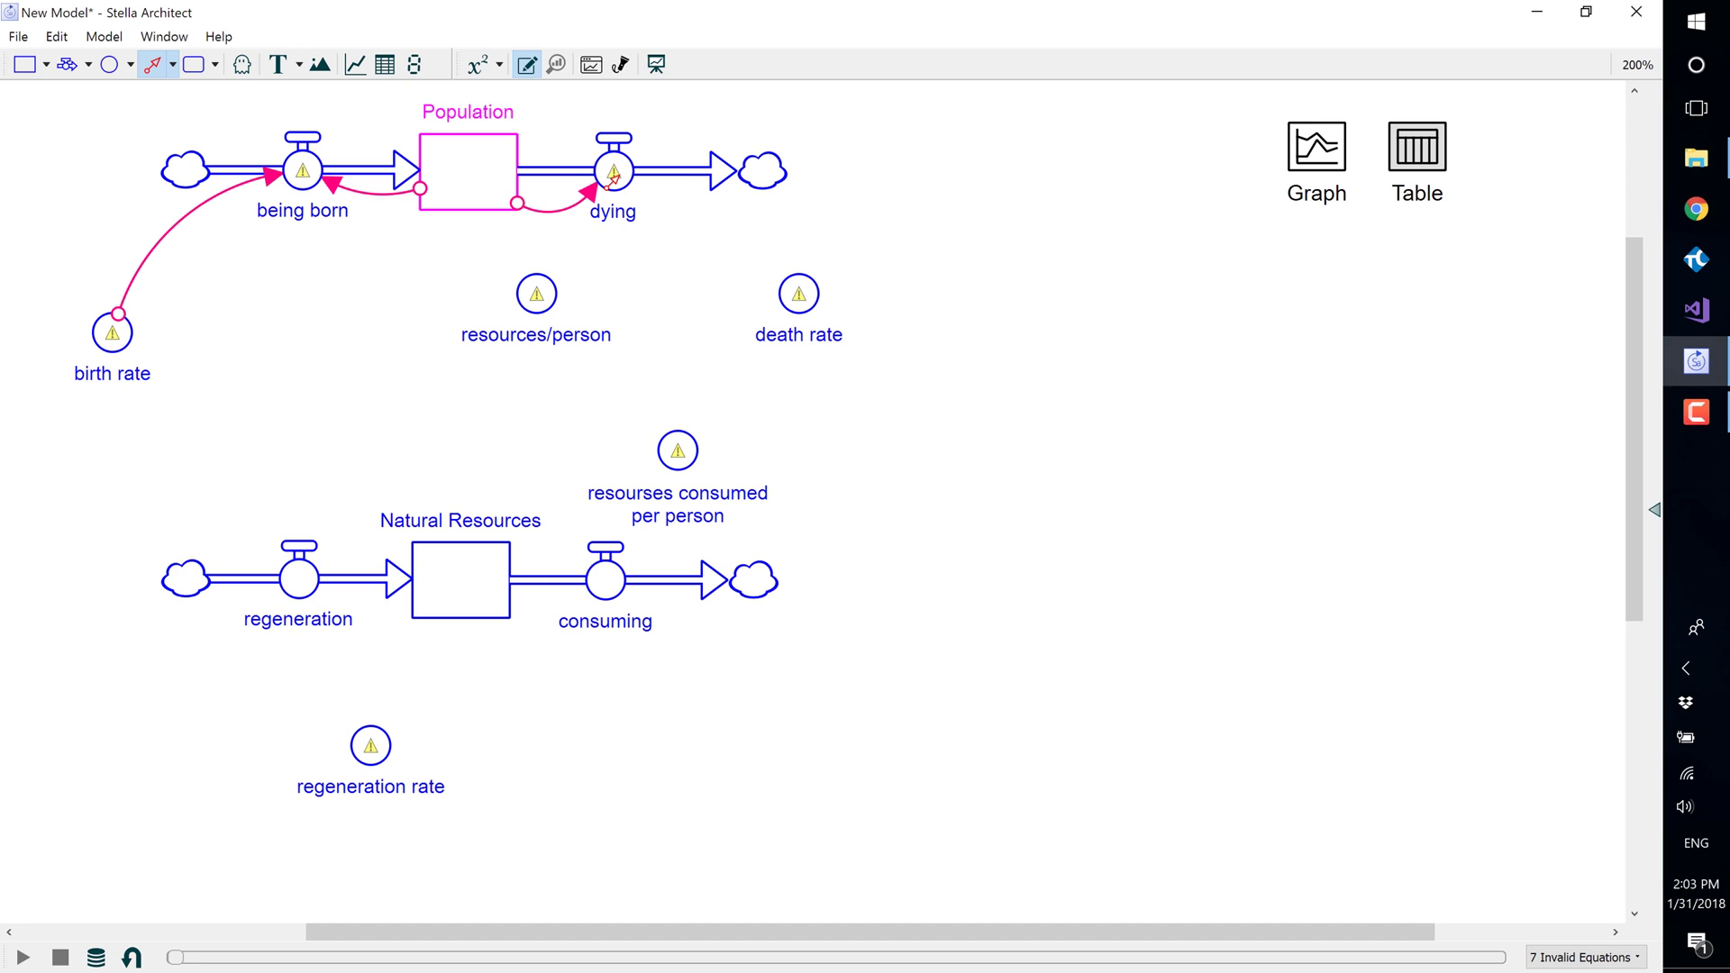
drag(792, 284, 619, 170)
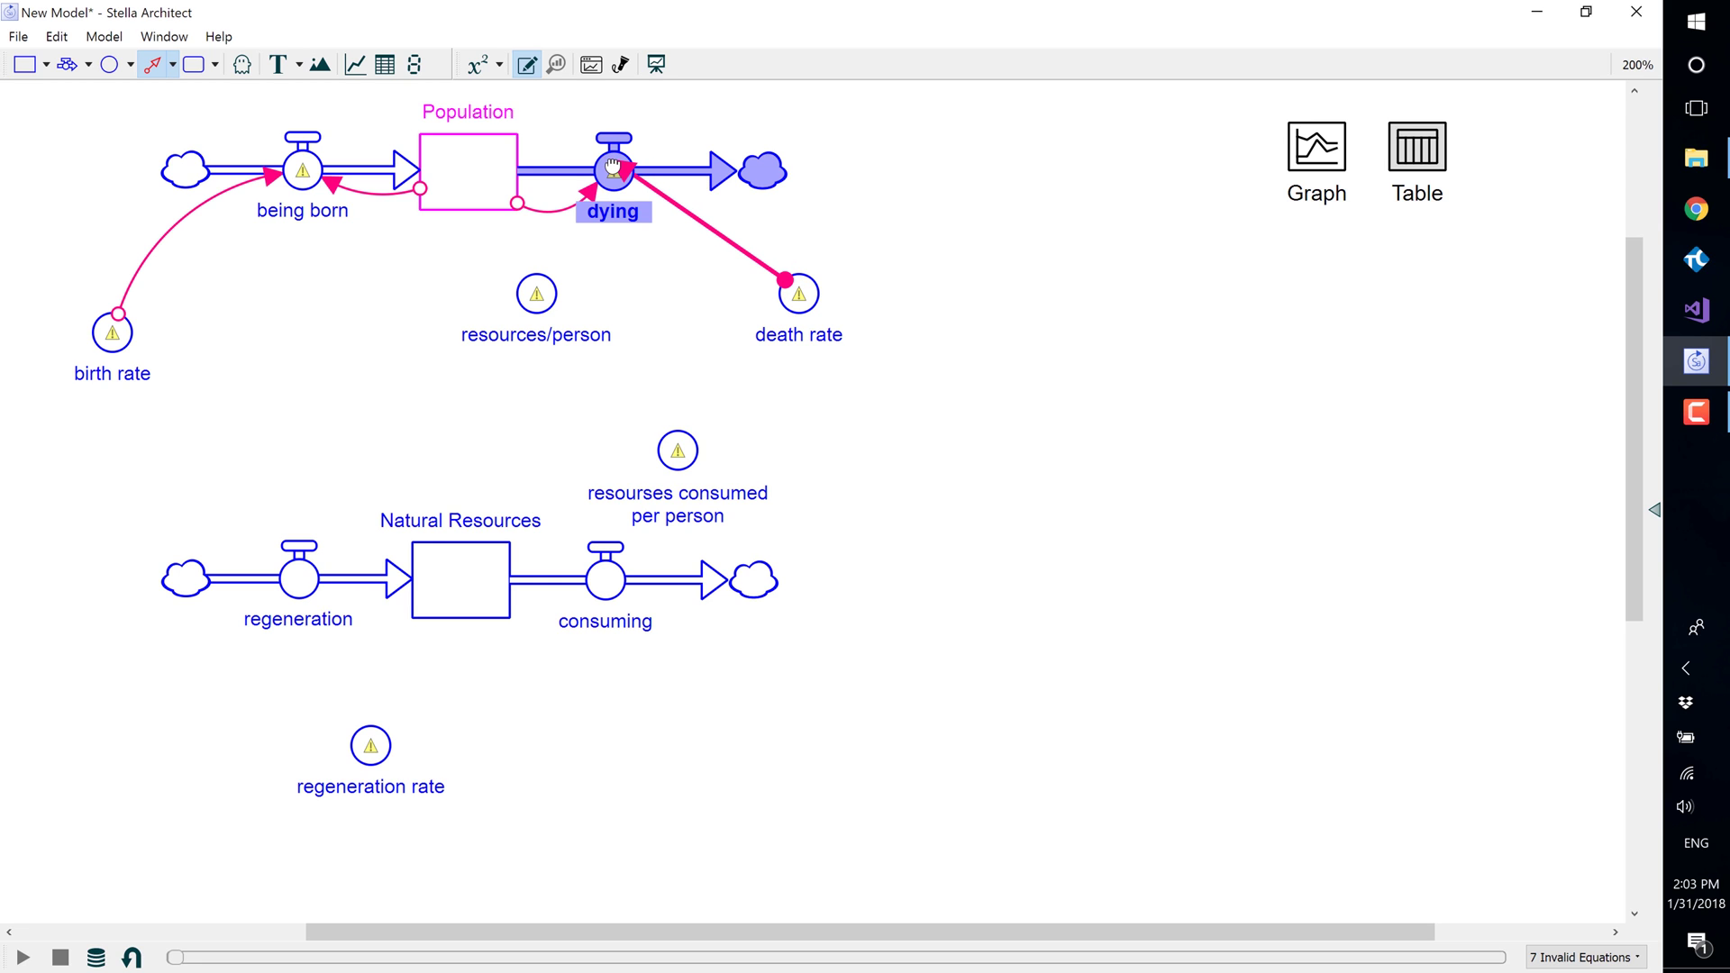
click(574, 277)
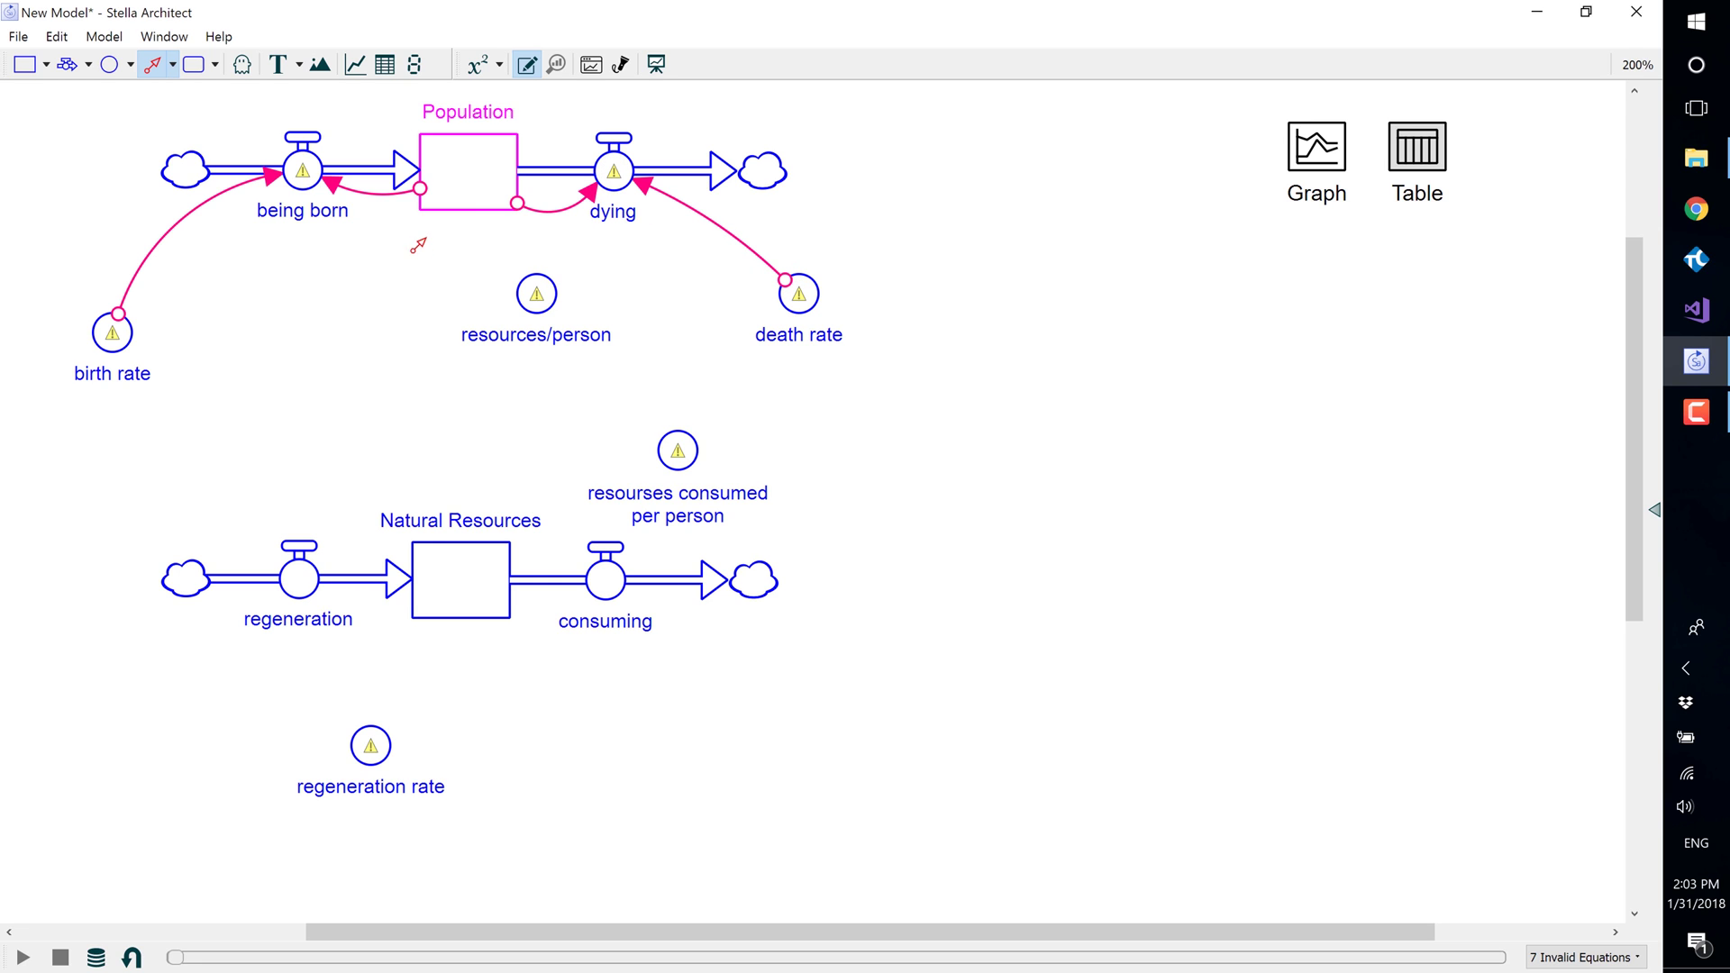
mouse_move(472, 209)
mouse_down()
mouse_move(537, 294)
mouse_move(791, 295)
mouse_up()
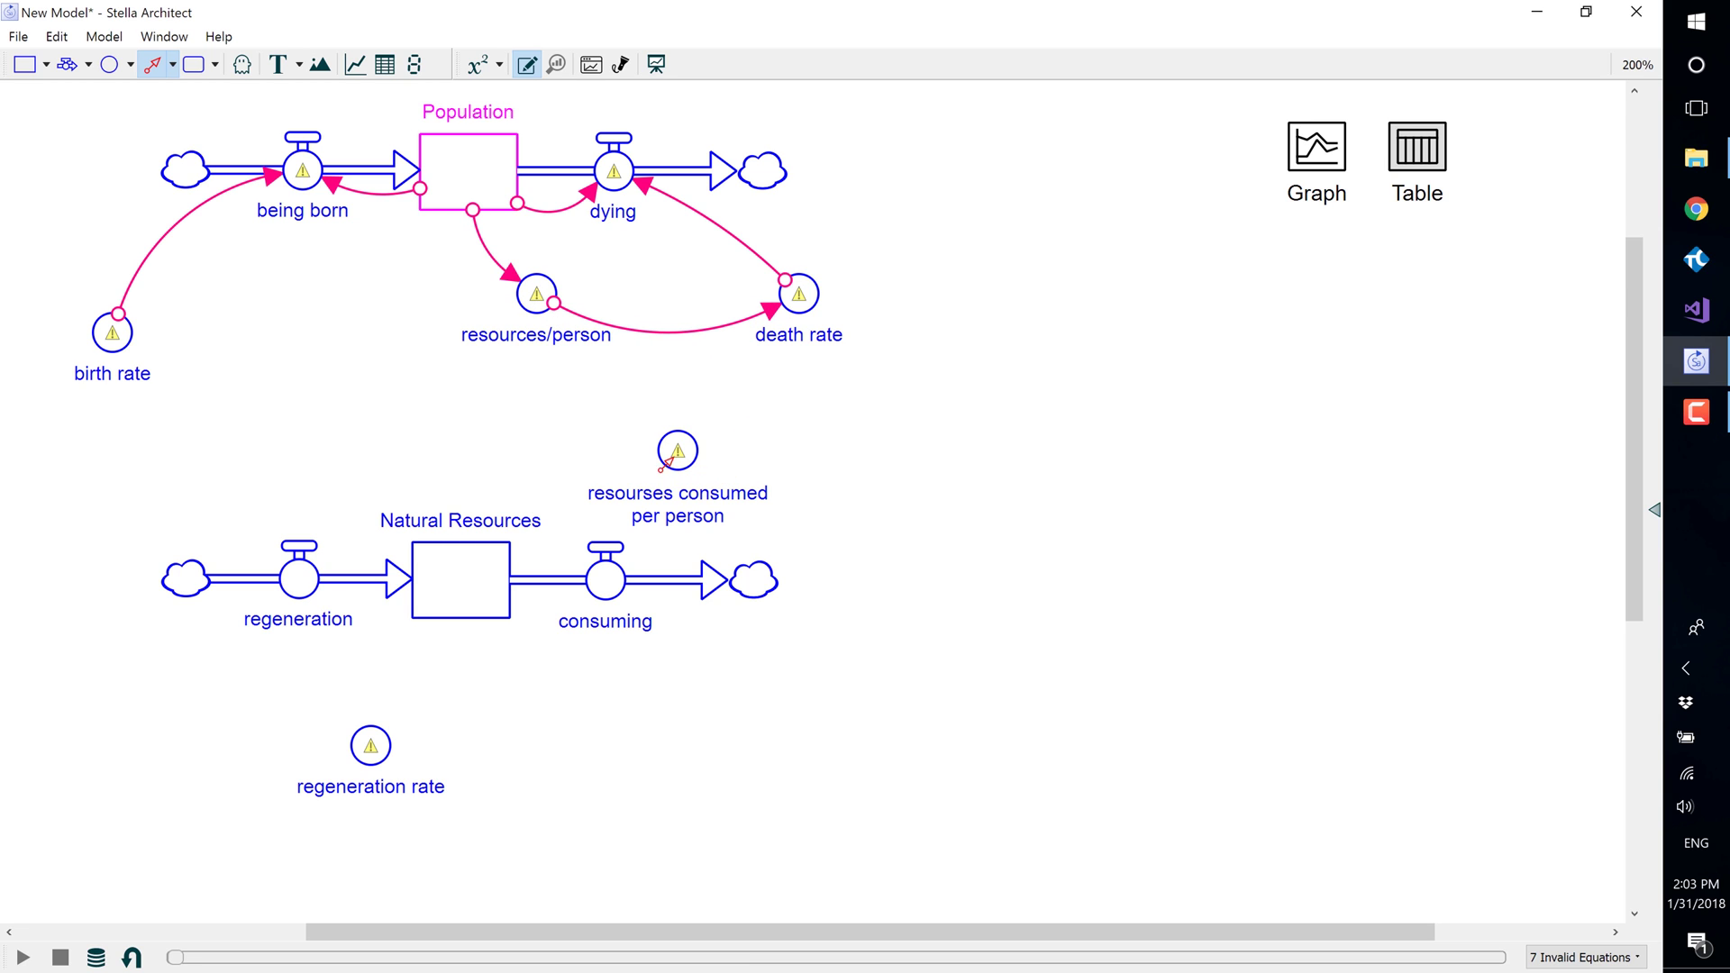
Step: Link per-person consumption to consuming, and Natural Resources to resources/person and regeneration
mouse_move(662, 460)
mouse_down()
mouse_move(602, 526)
mouse_move(604, 568)
mouse_up()
click(470, 588)
drag(472, 555, 527, 305)
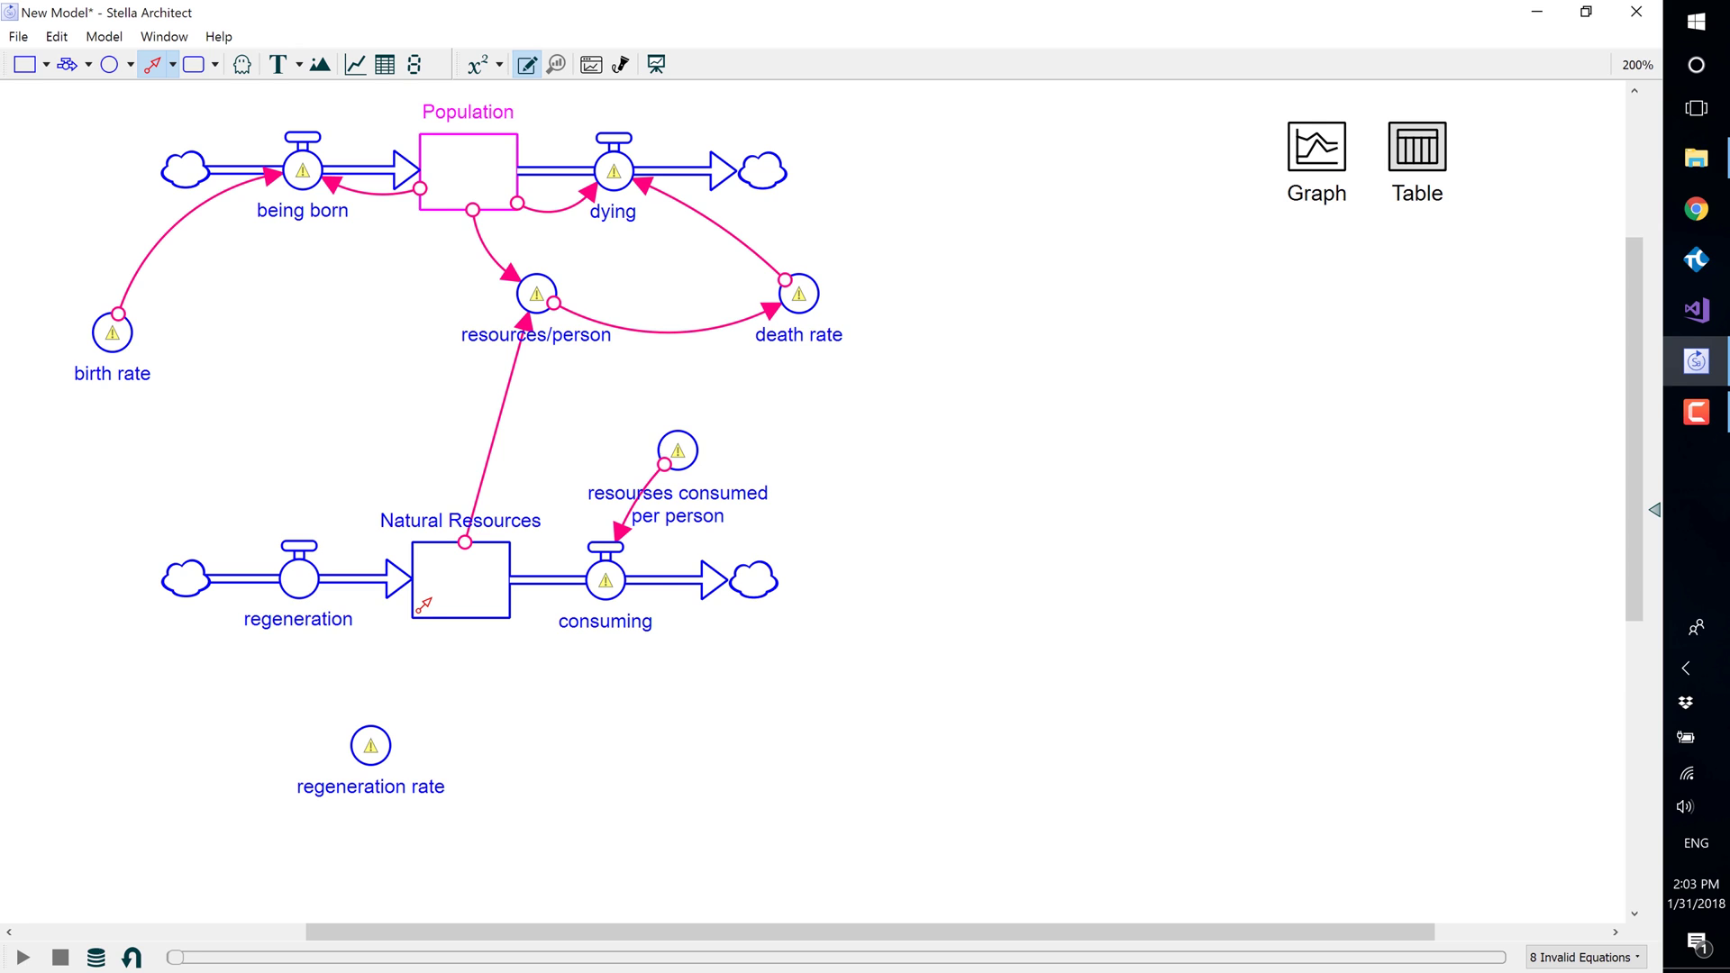
drag(425, 603, 304, 584)
Step: Link regeneration rate to regeneration and Natural Resources to regeneration rate, then stop drawing connectors
drag(359, 744, 311, 592)
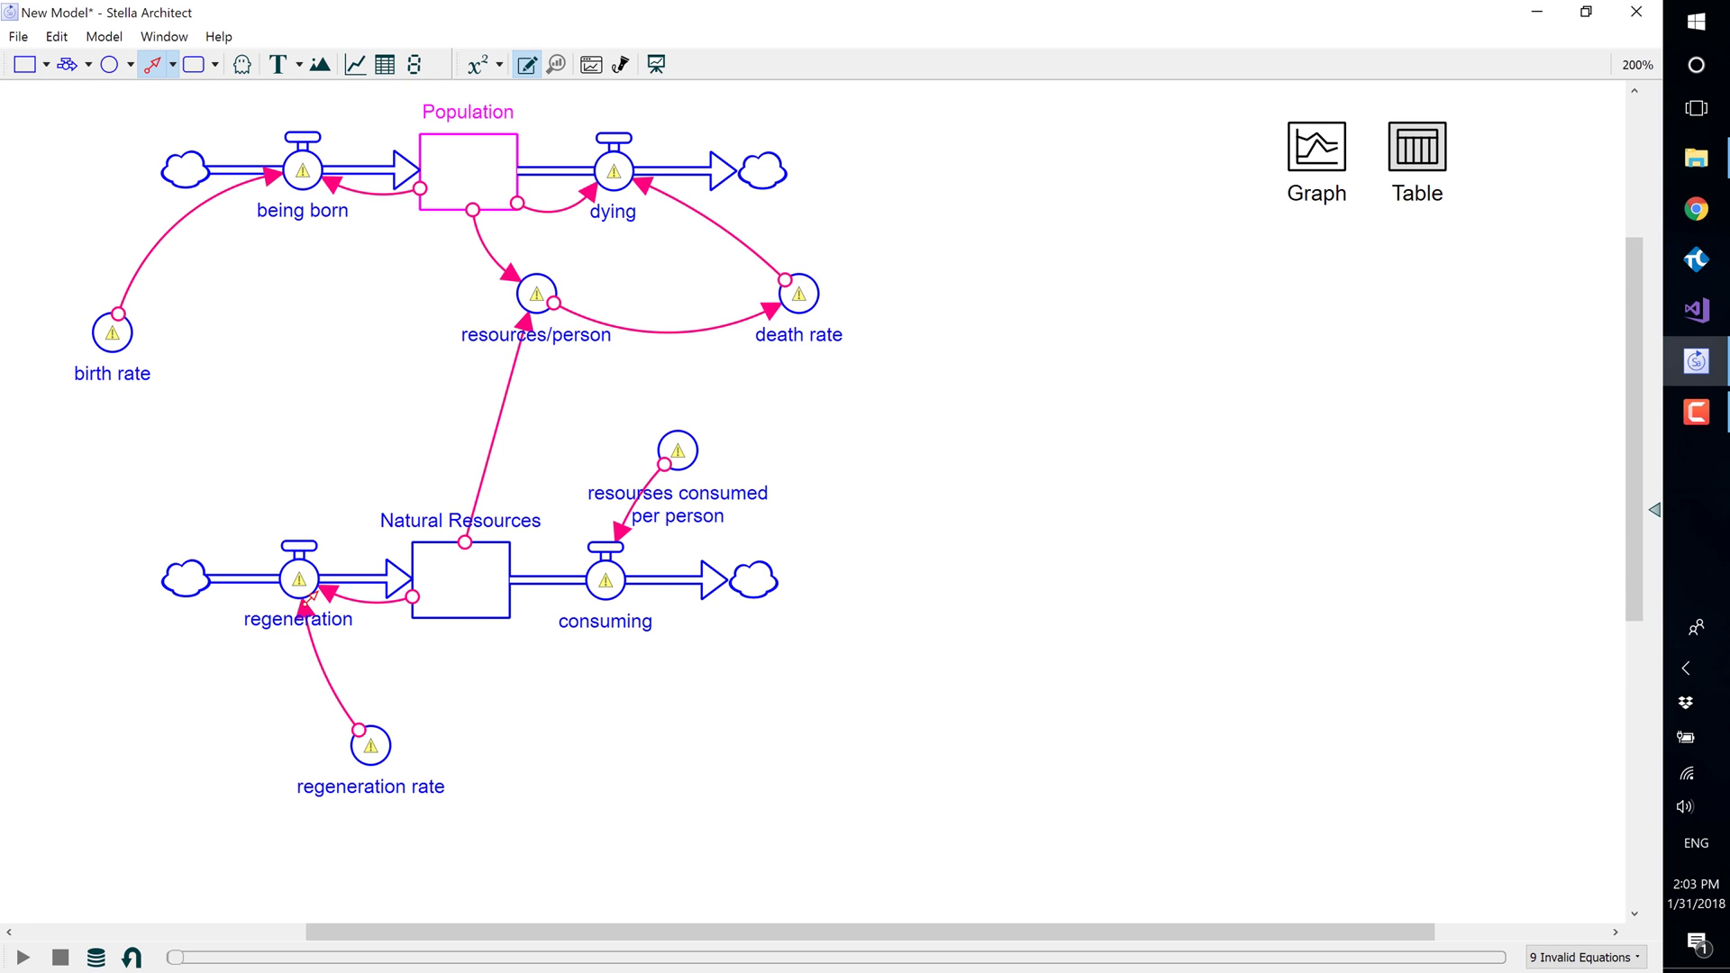
drag(450, 619, 377, 737)
click(477, 707)
key(Escape)
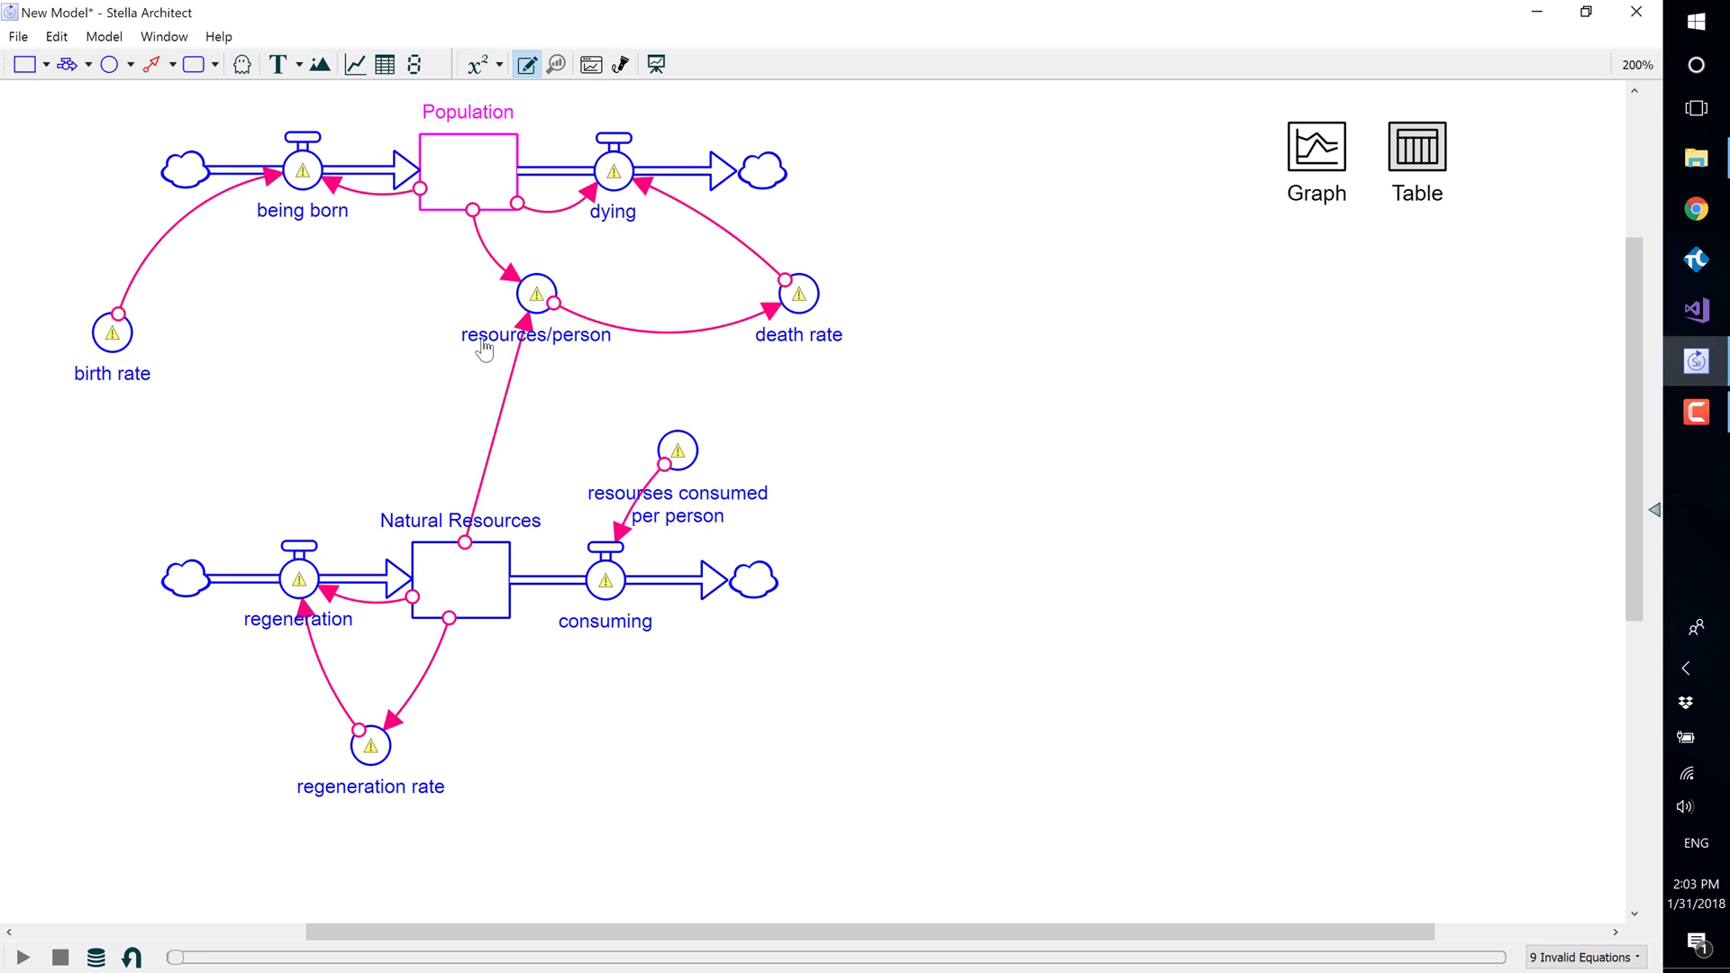
Step: Place the resources/person label on its left; shift resourses consumed per person up-right
drag(486, 338, 397, 306)
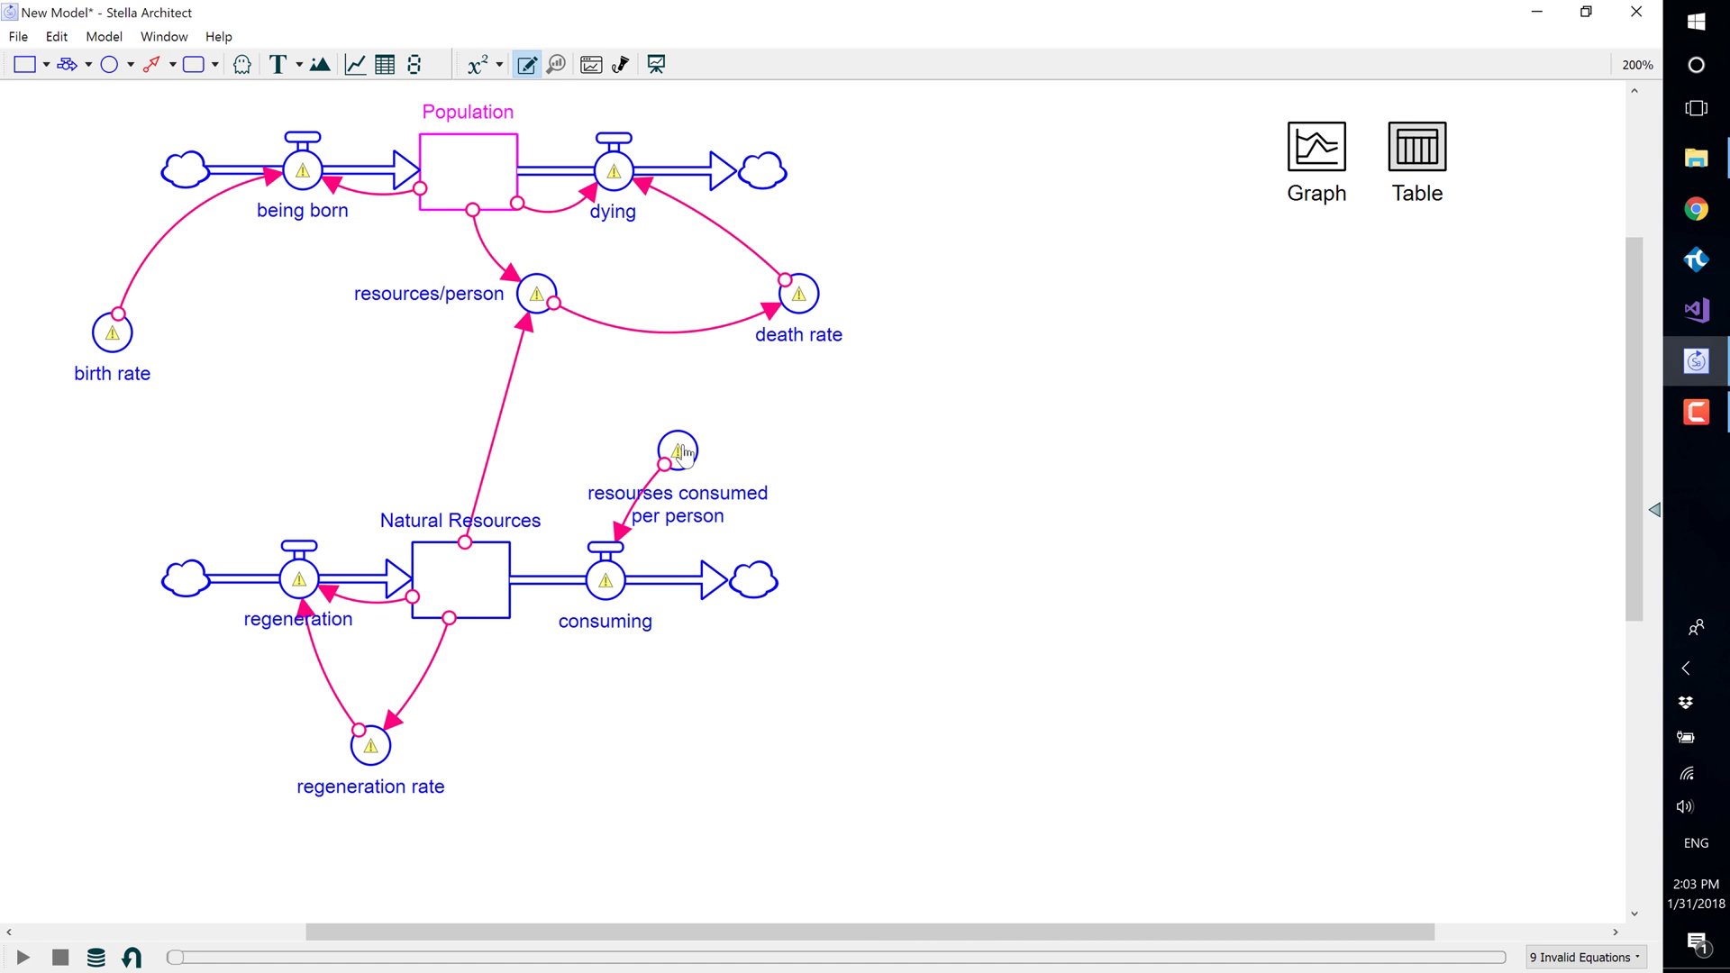
drag(680, 451, 785, 438)
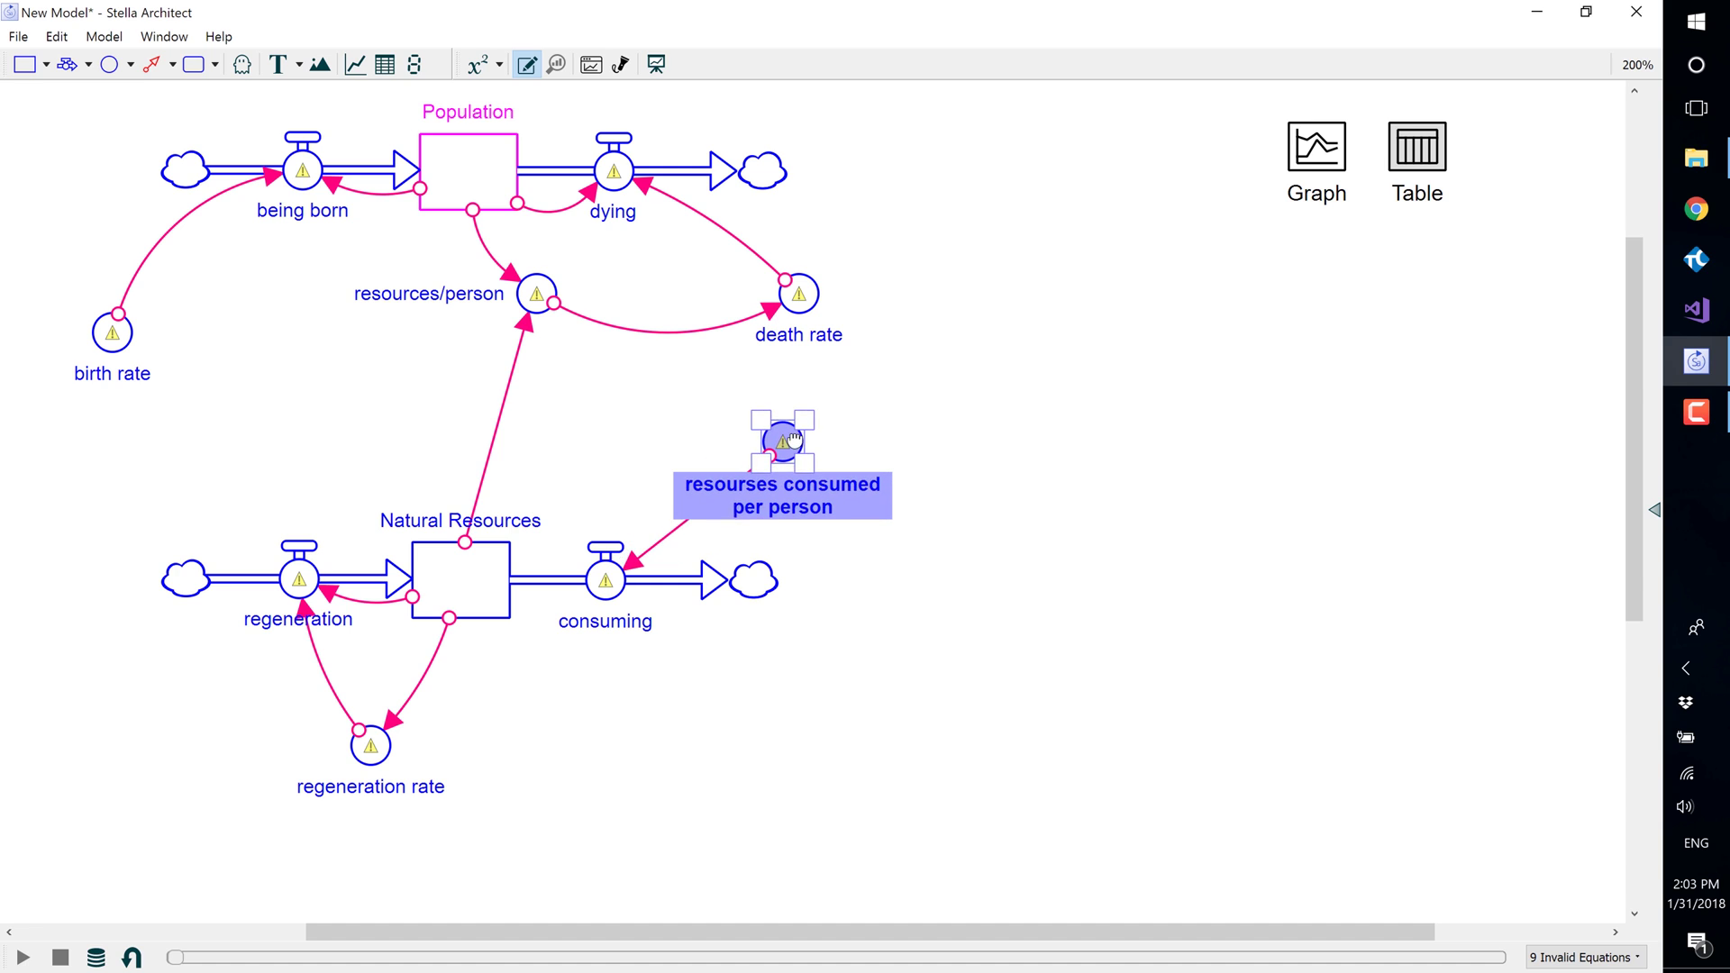
click(930, 434)
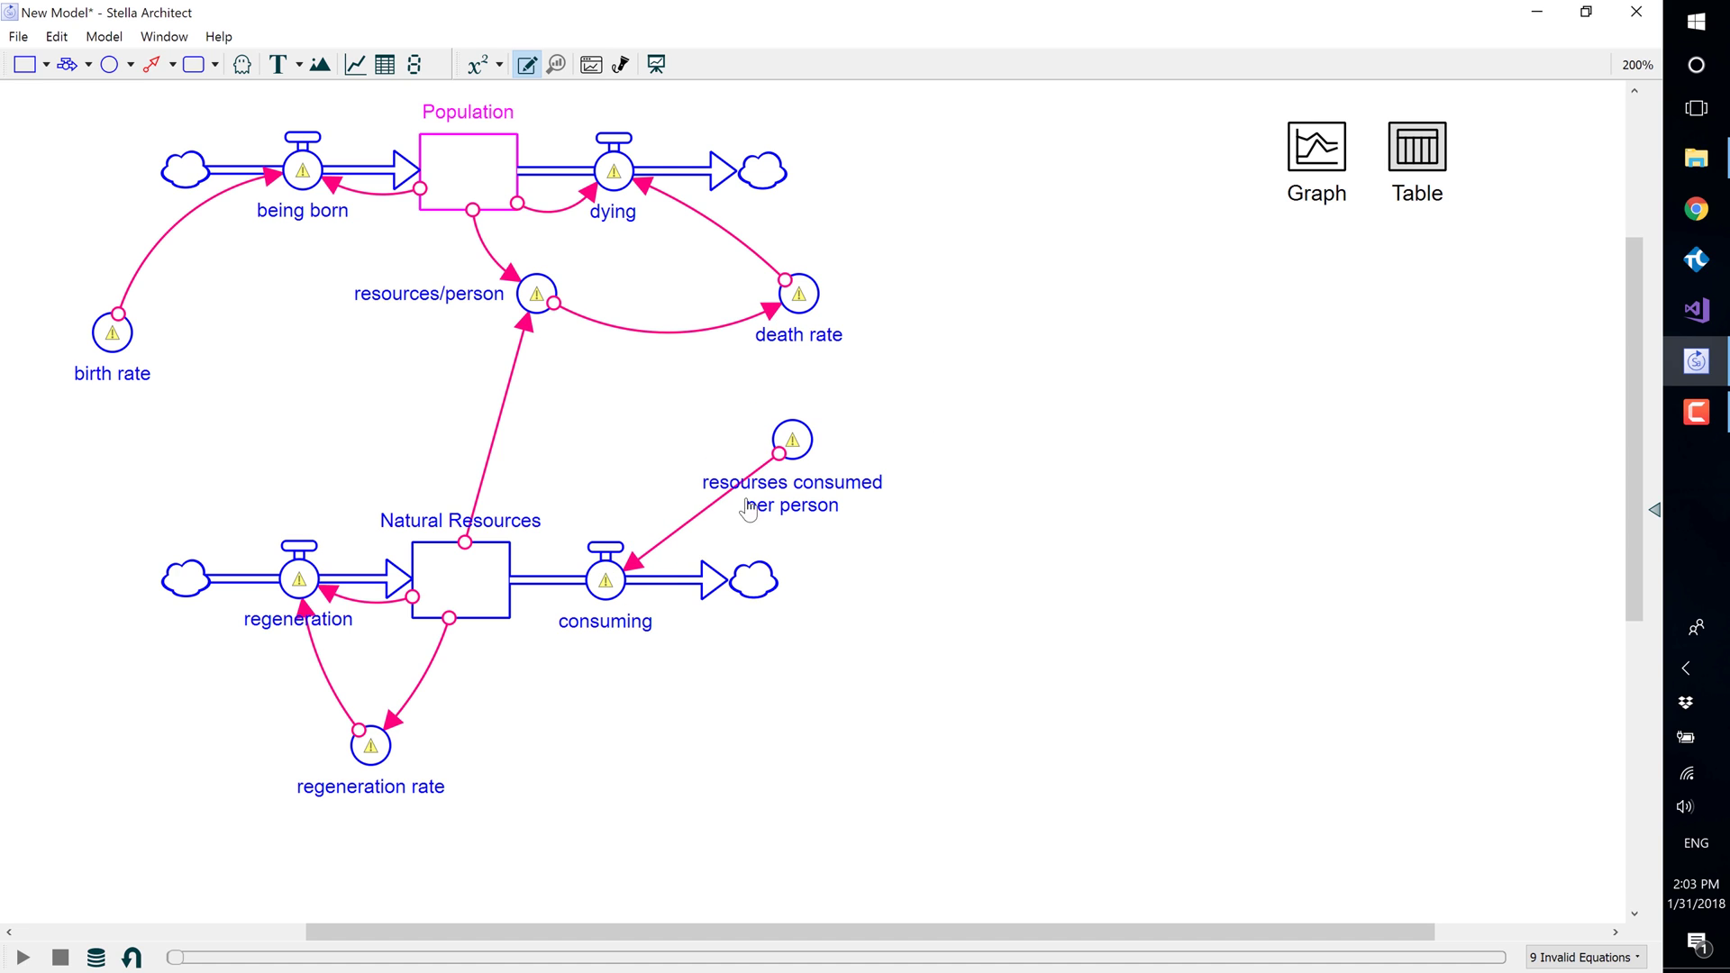
click(788, 460)
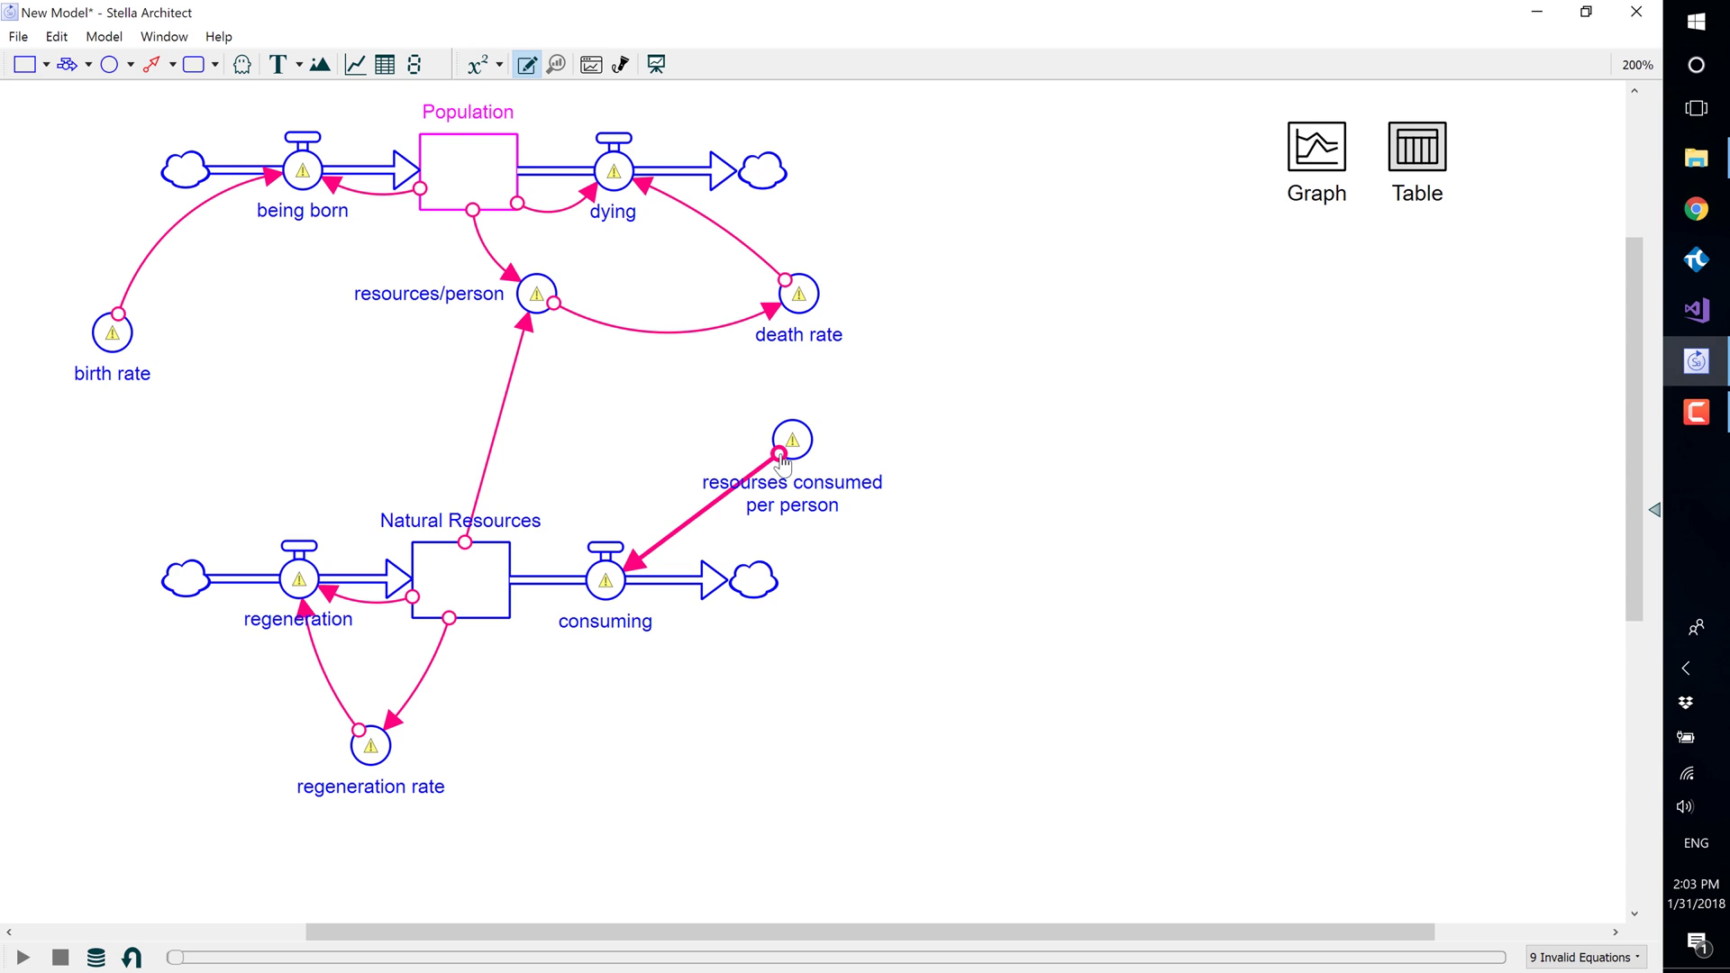
Step: Arc the connectors into consuming and resources/person, and center the regeneration label above its valve
mouse_move(784, 460)
mouse_down()
mouse_move(757, 443)
mouse_move(731, 471)
mouse_move(772, 439)
mouse_up()
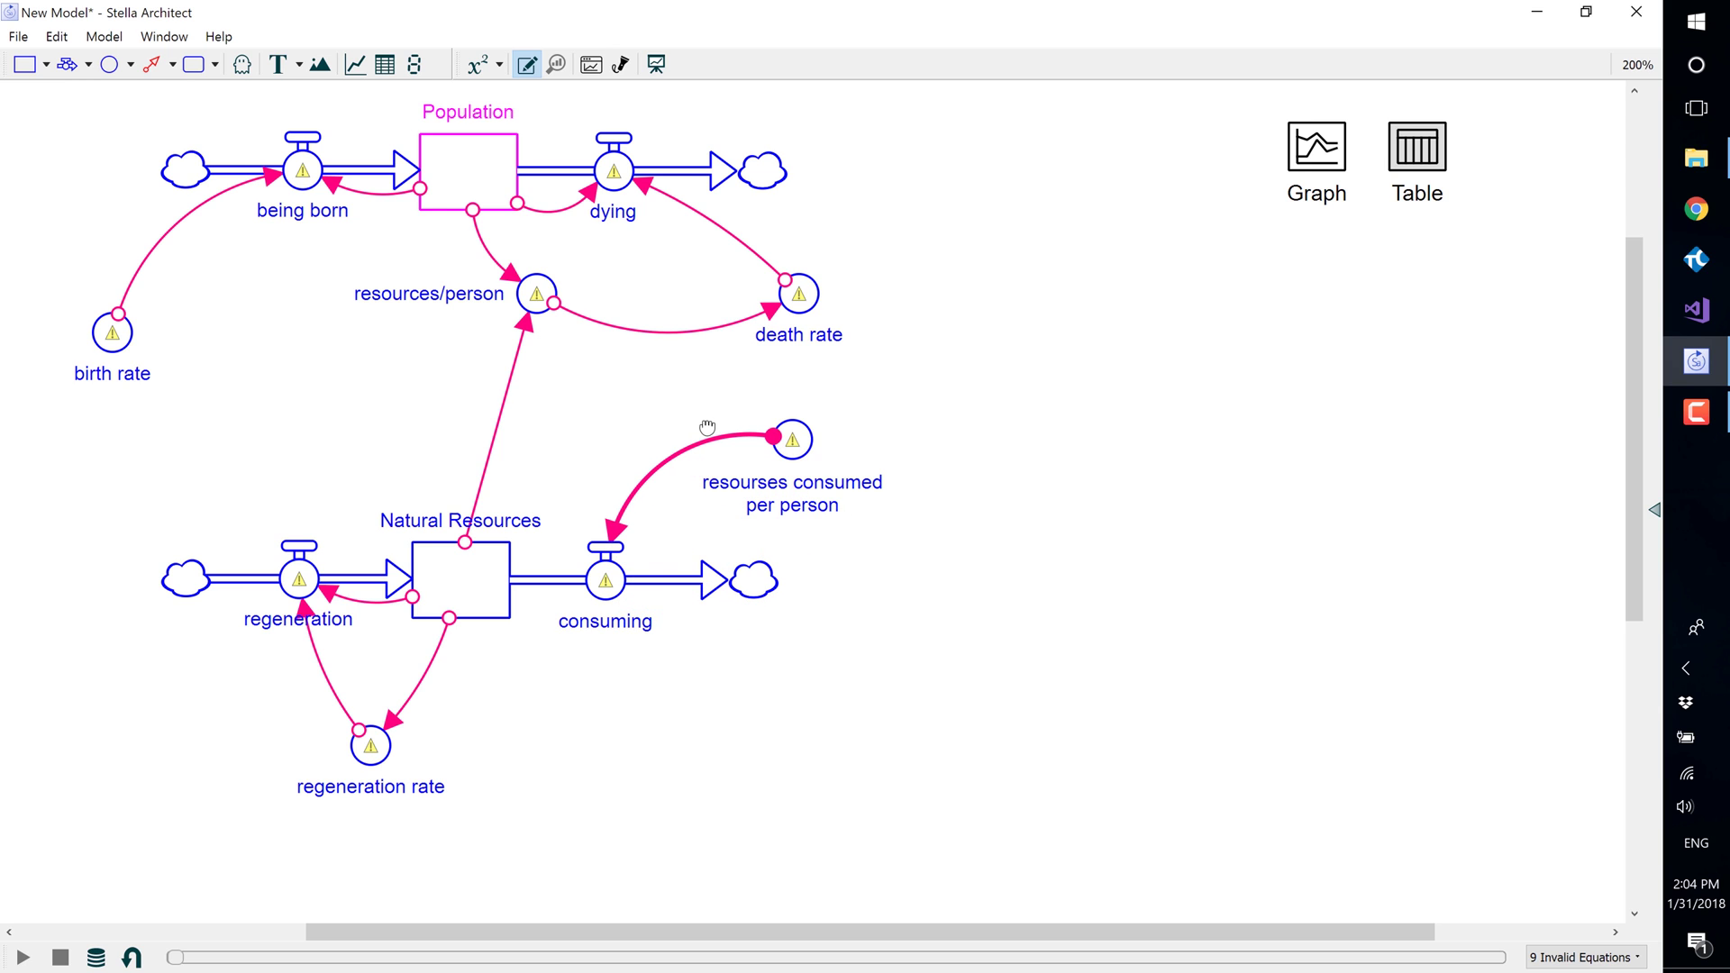
drag(465, 544, 528, 552)
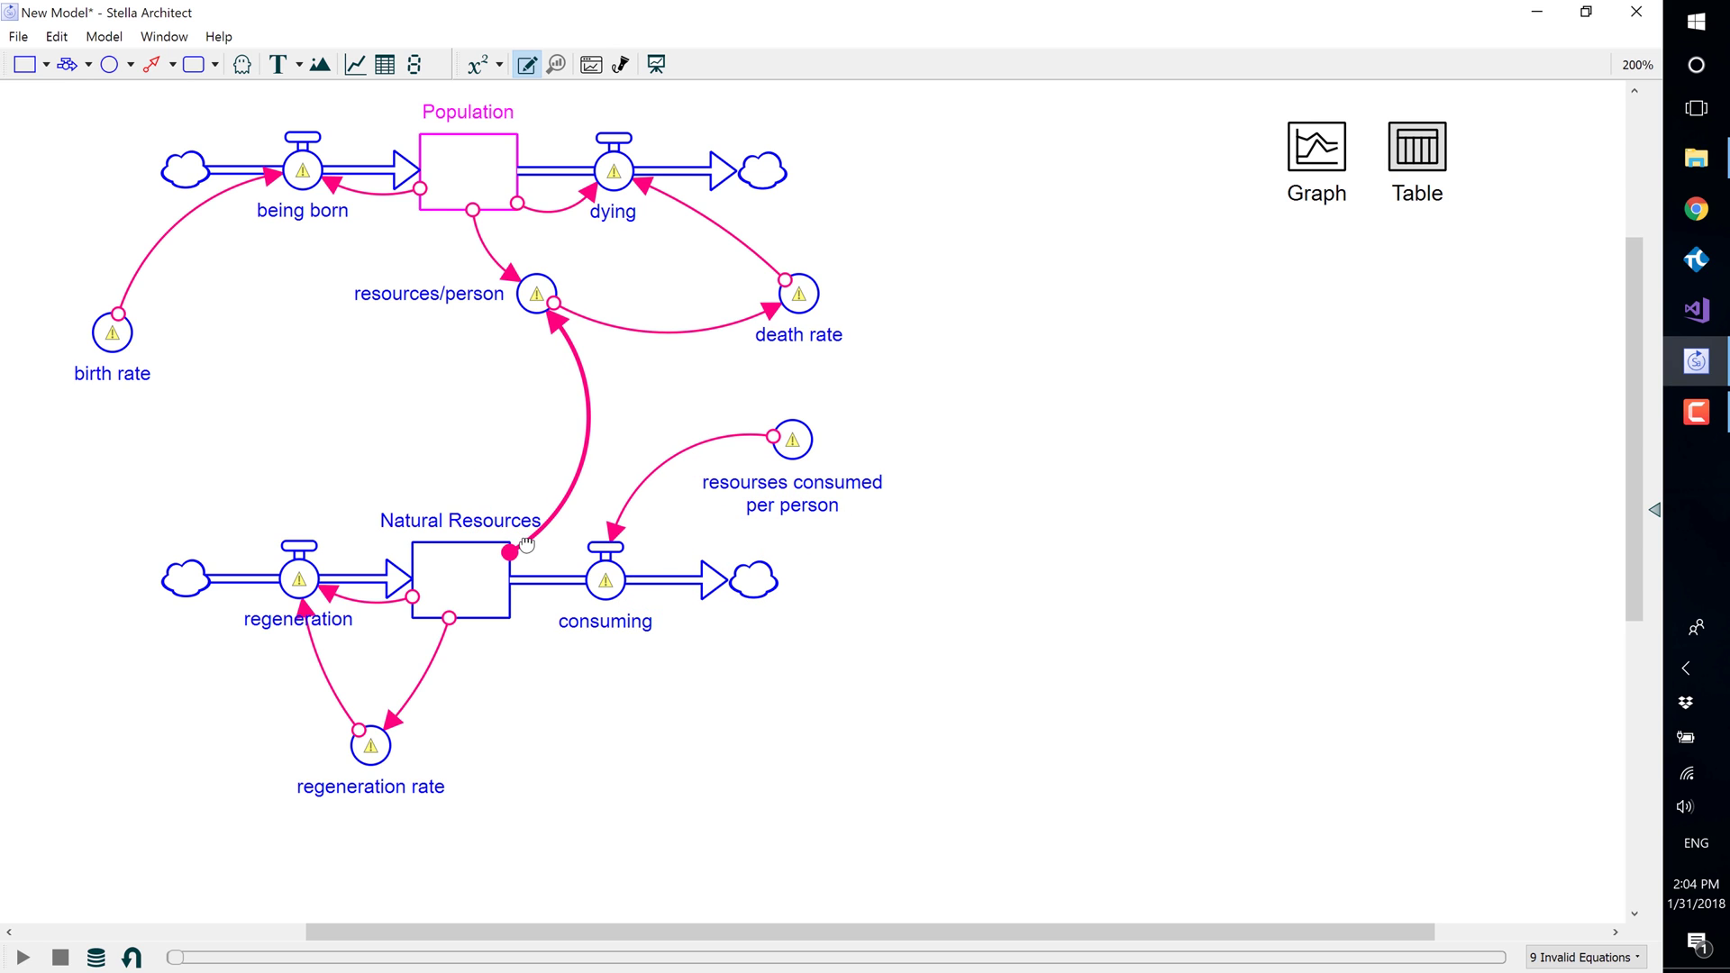
drag(297, 620, 218, 553)
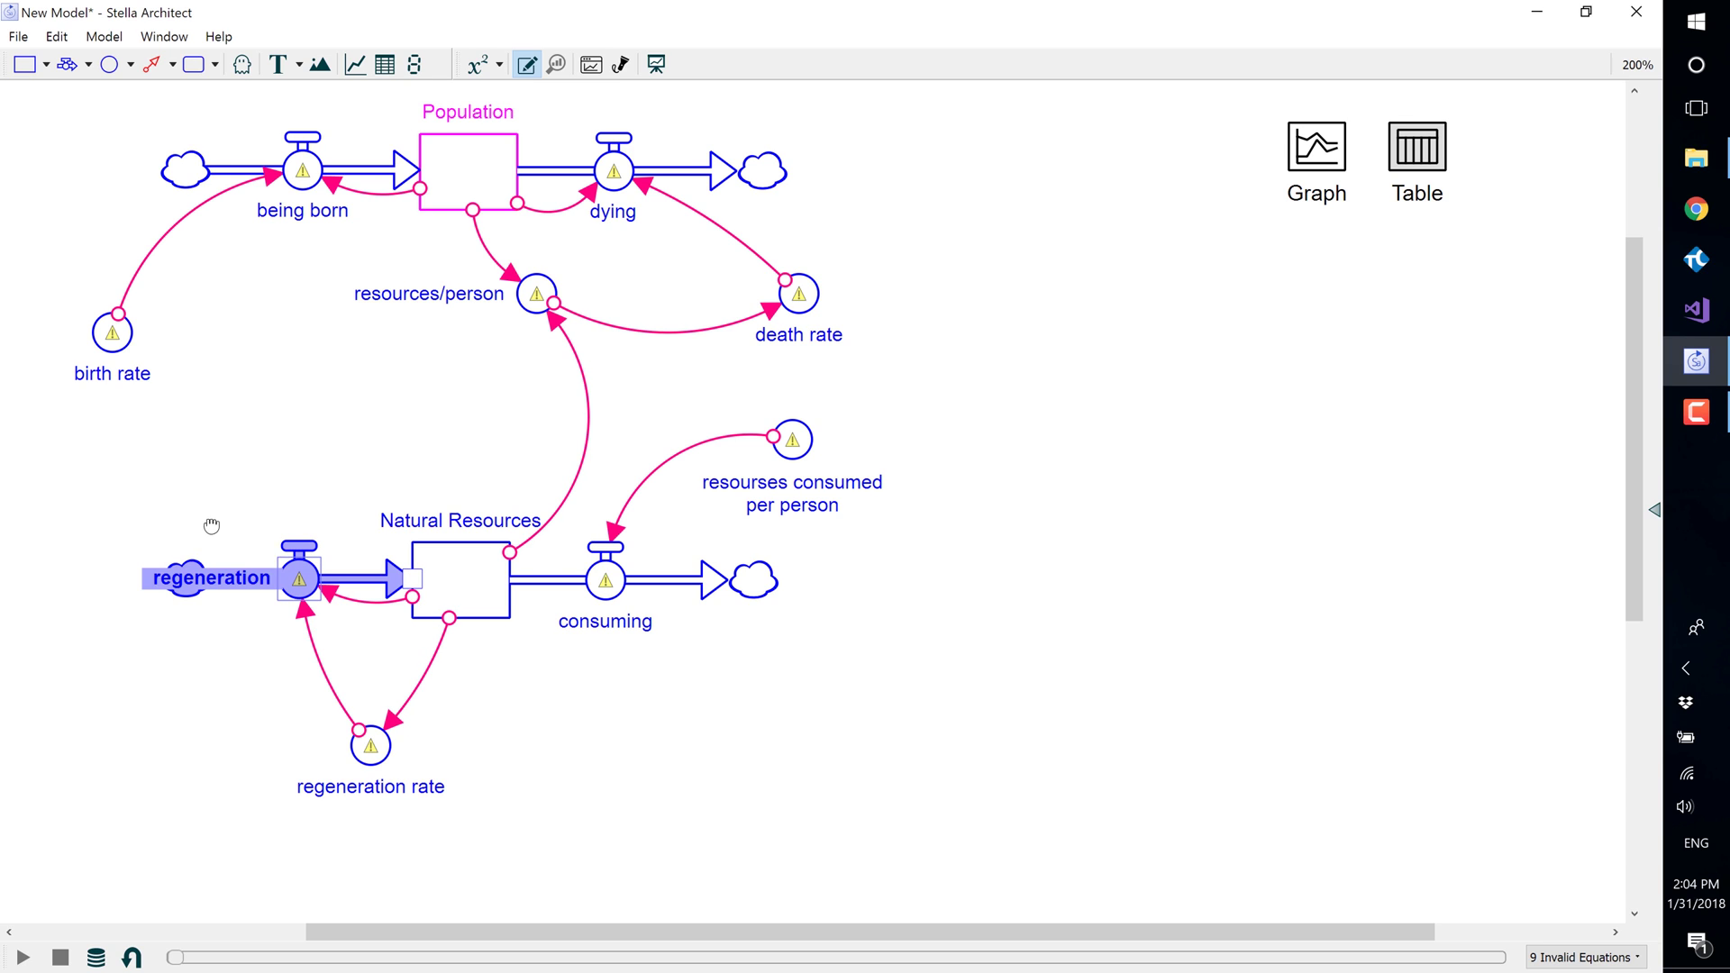
drag(245, 462, 284, 470)
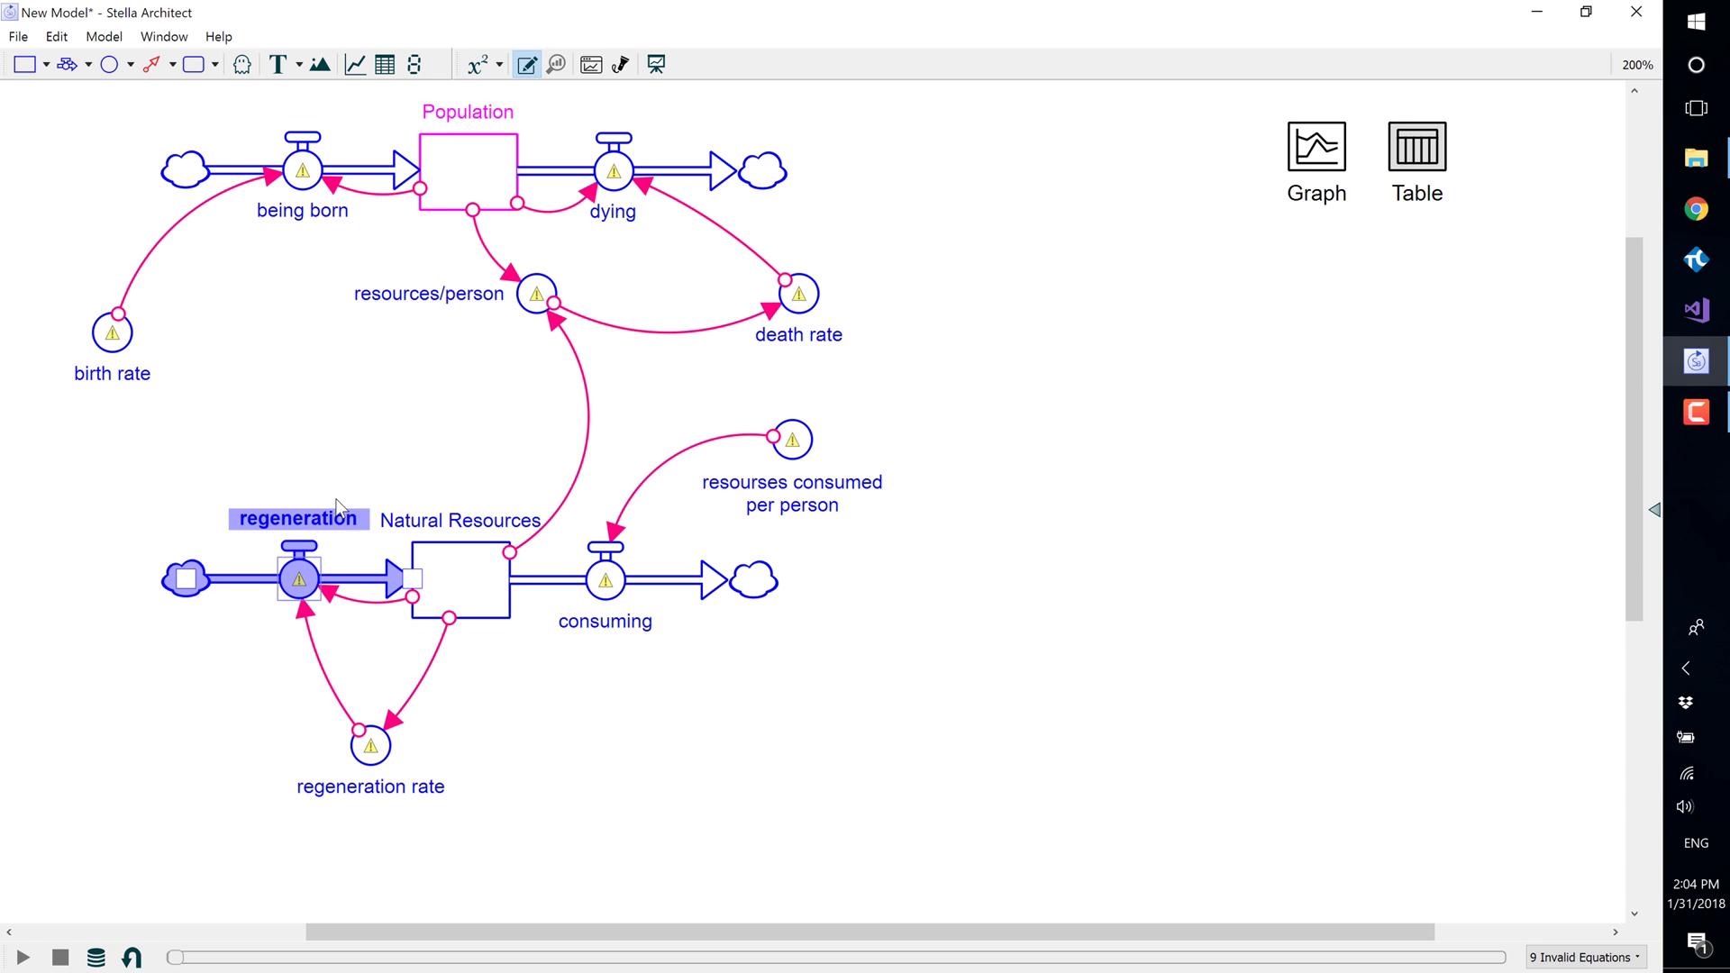